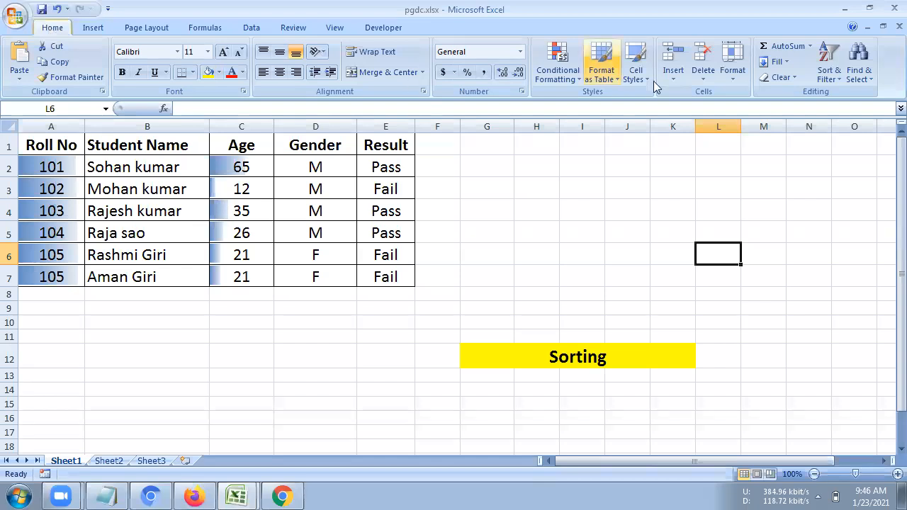
left_click(829, 74)
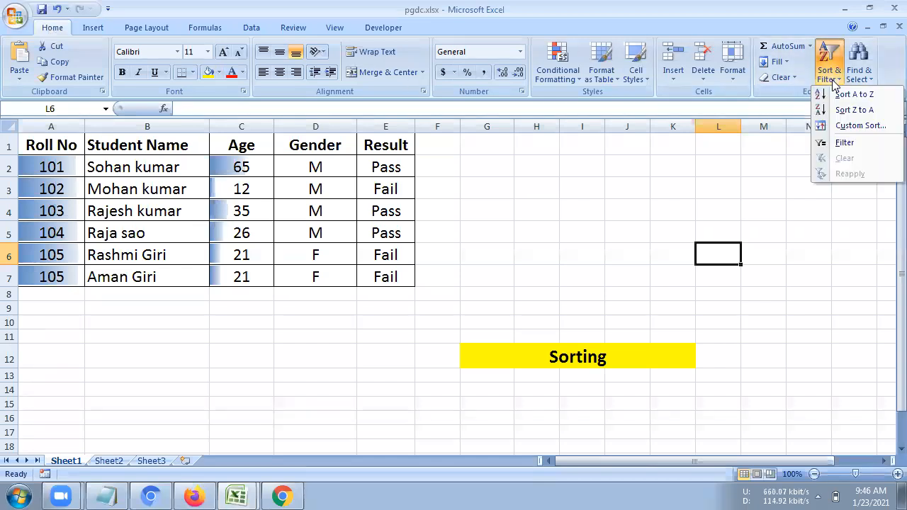
left_click(250, 29)
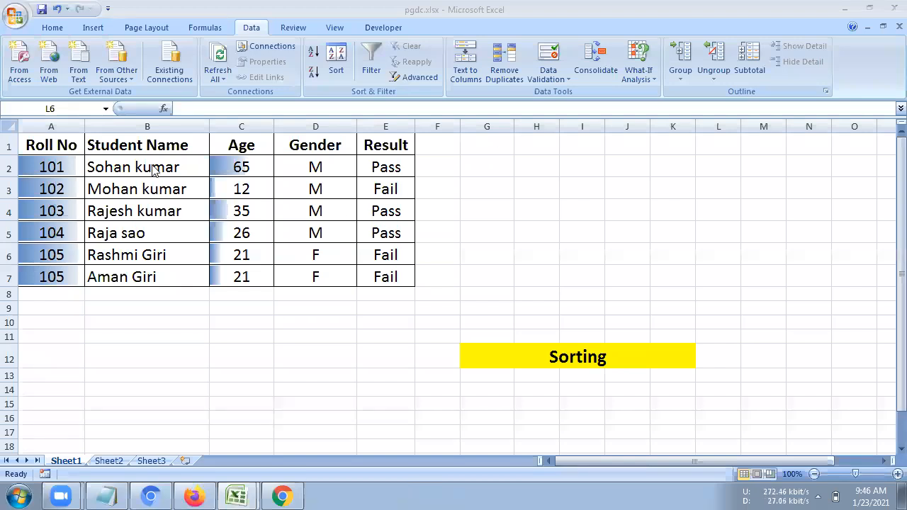
left_click(117, 280)
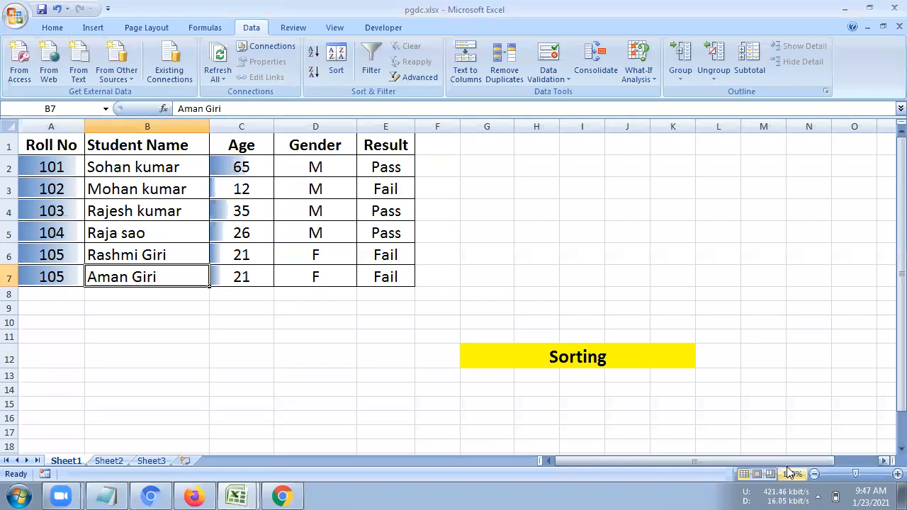
left_click(710, 241)
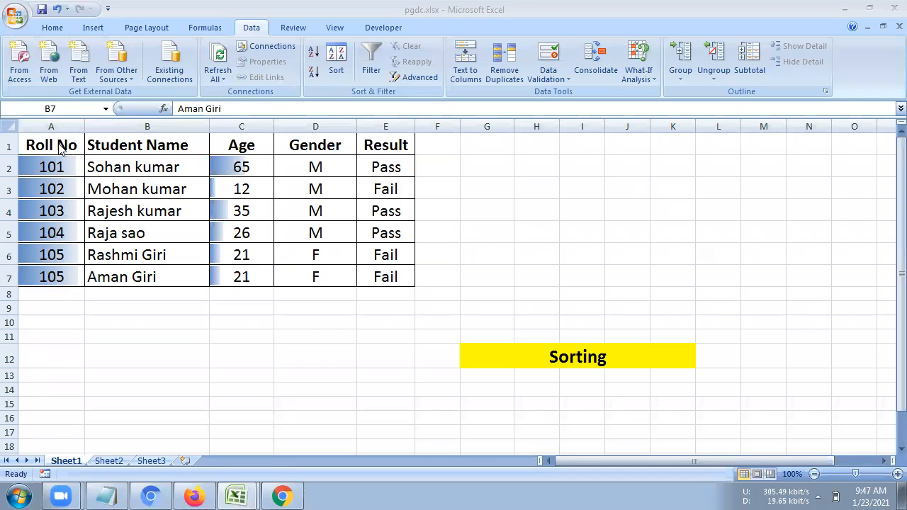
left_click(124, 187)
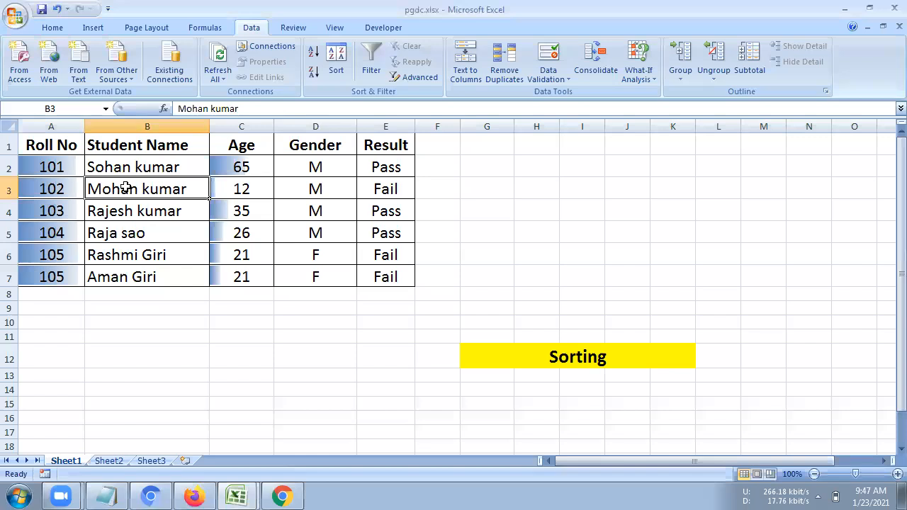
left_click(57, 28)
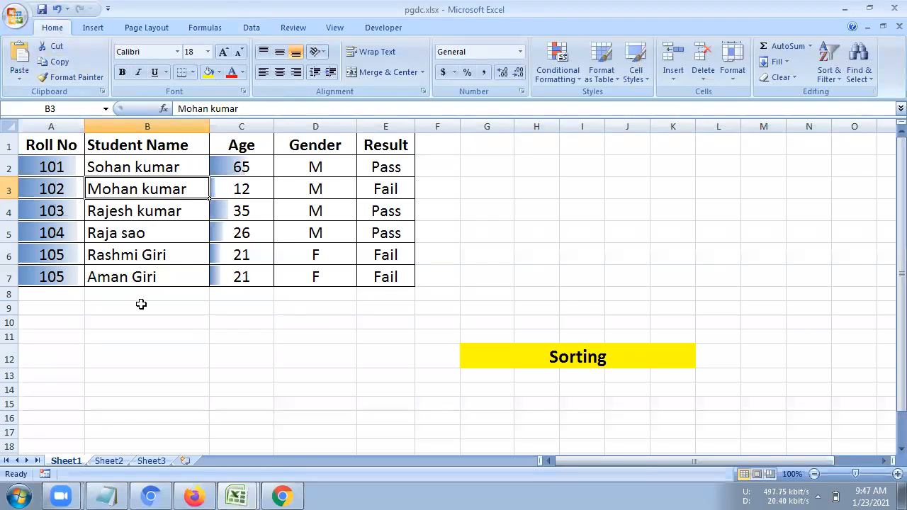
Sort the whole student table A1:E7 by Roll No from largest to smallest.
left_click_drag(71, 147, 359, 283)
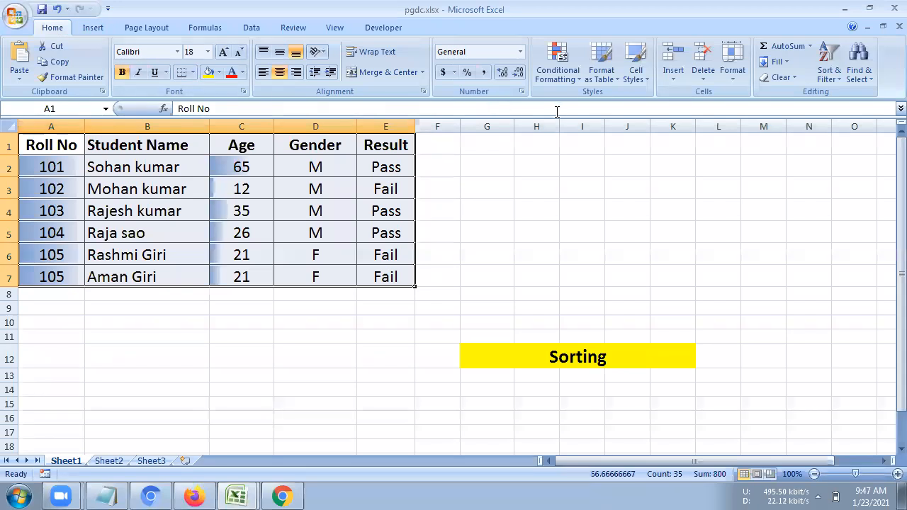
left_click(830, 73)
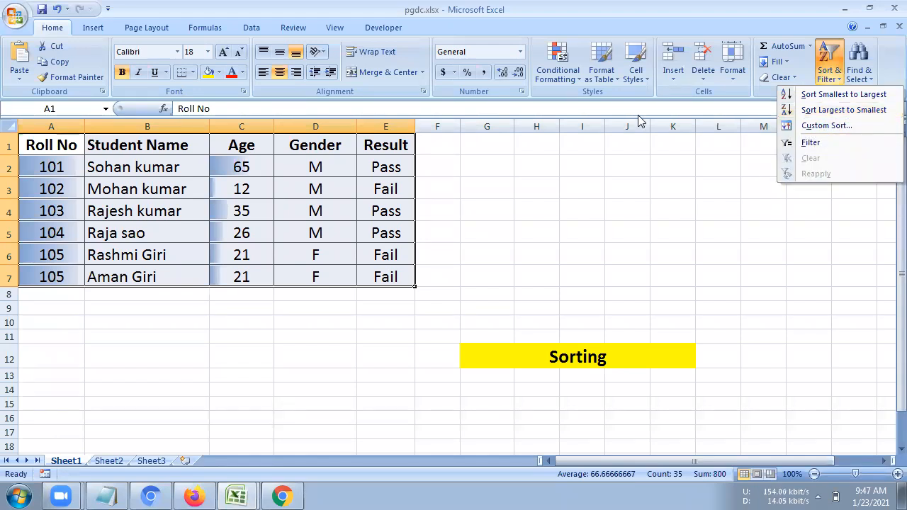
left_click(249, 32)
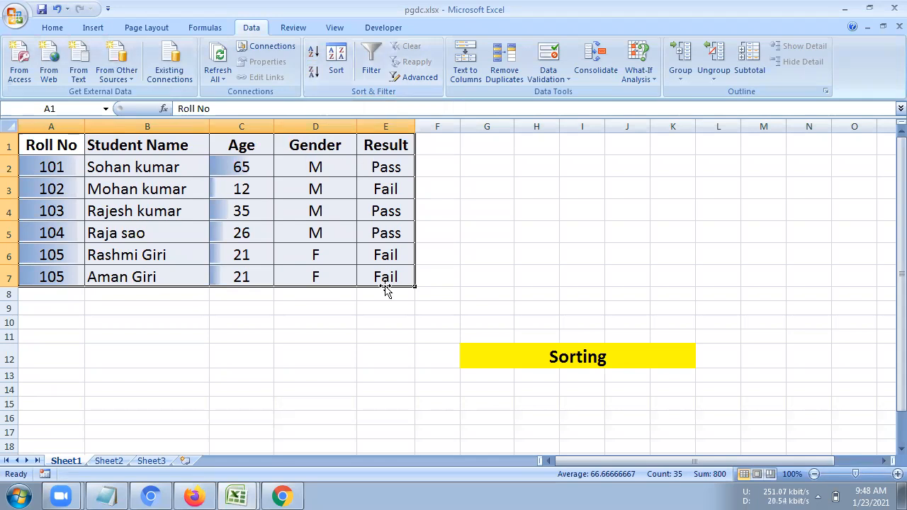
left_click(313, 73)
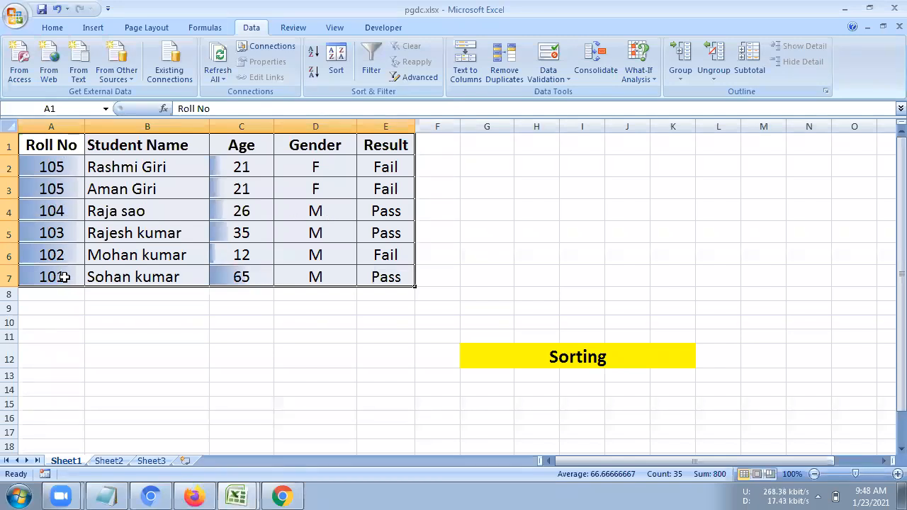
left_click(106, 191)
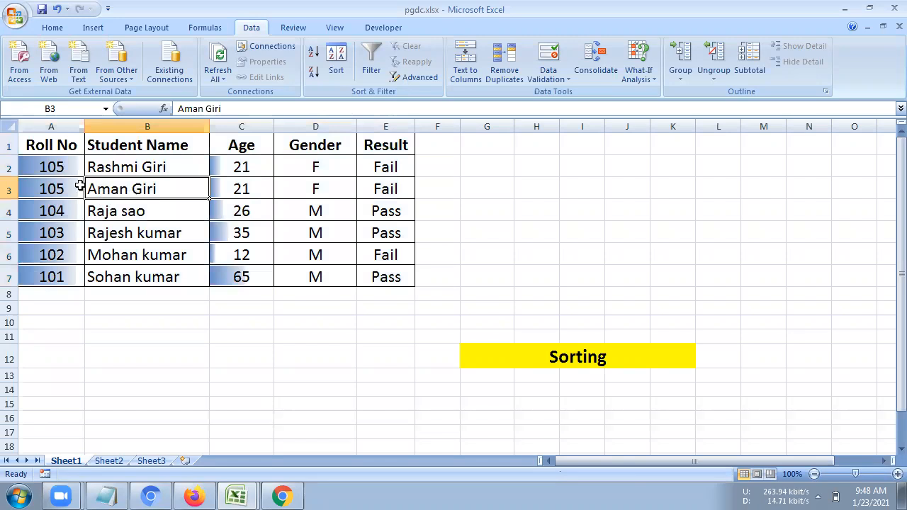
left_click_drag(73, 166, 358, 163)
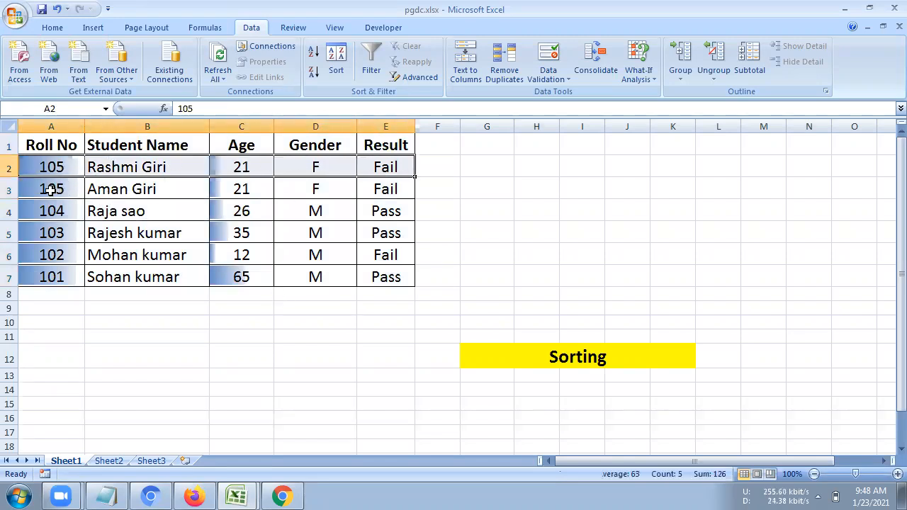
left_click_drag(70, 212, 389, 203)
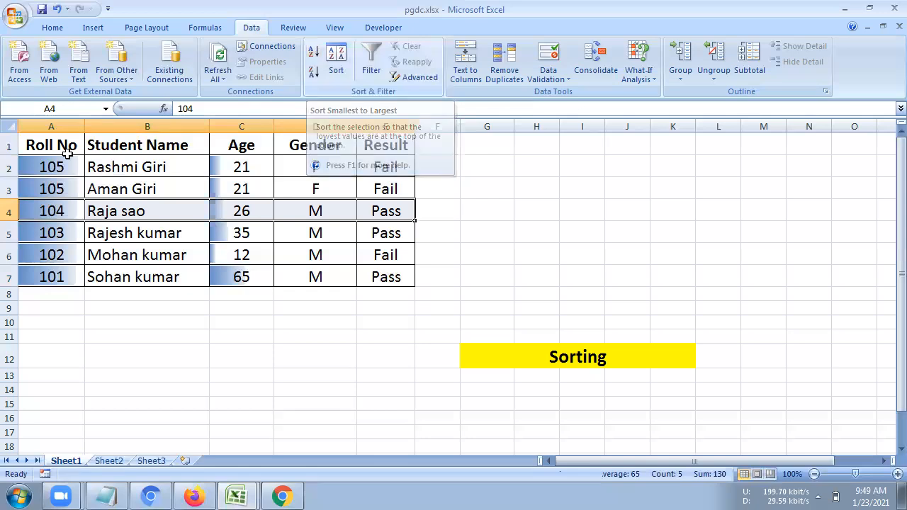
Sort the student table A1:E7 by Roll No from smallest to largest.
left_click_drag(53, 146, 383, 278)
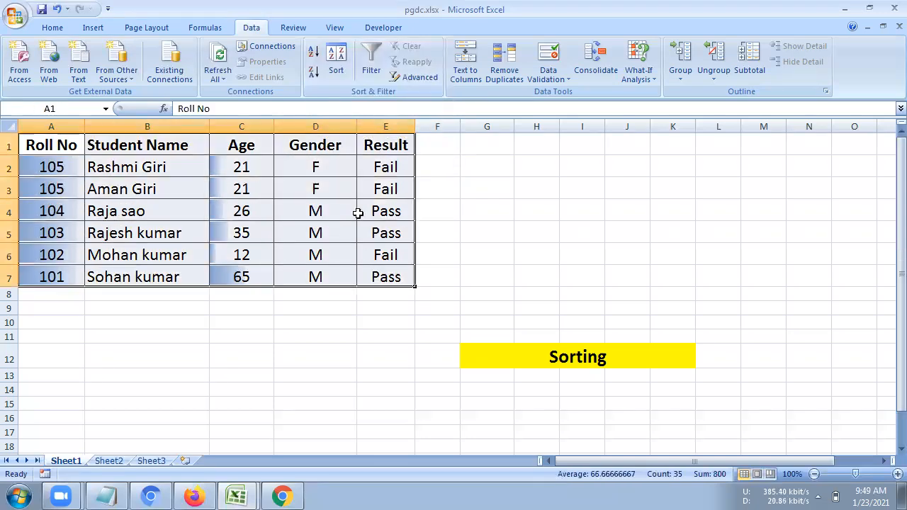
left_click(314, 55)
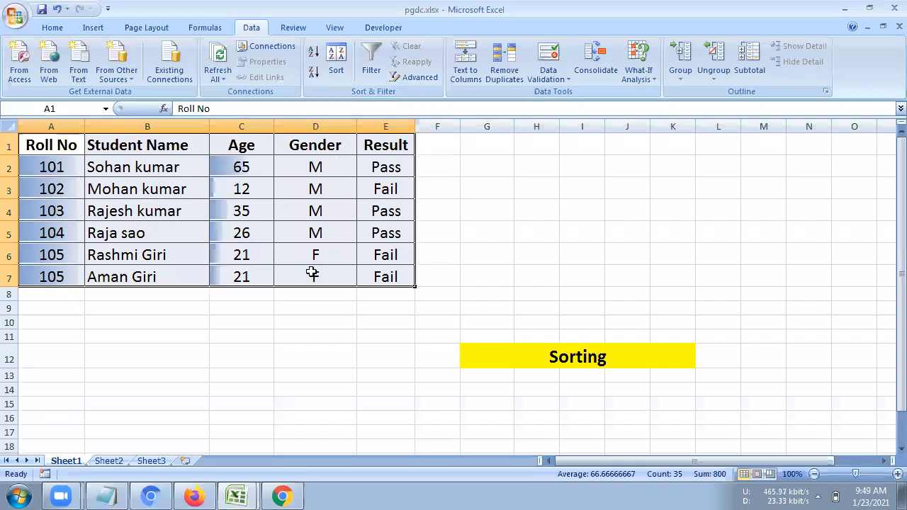
left_click_drag(69, 234, 381, 234)
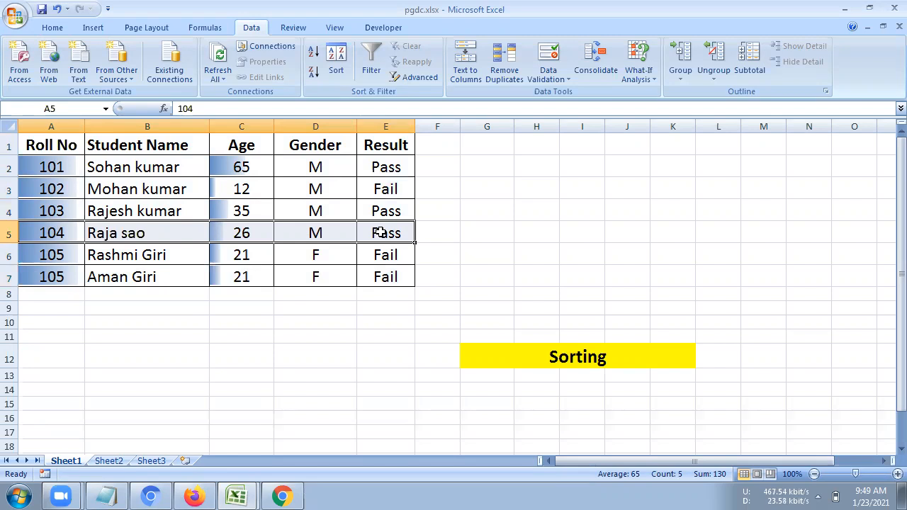
left_click_drag(63, 140, 382, 277)
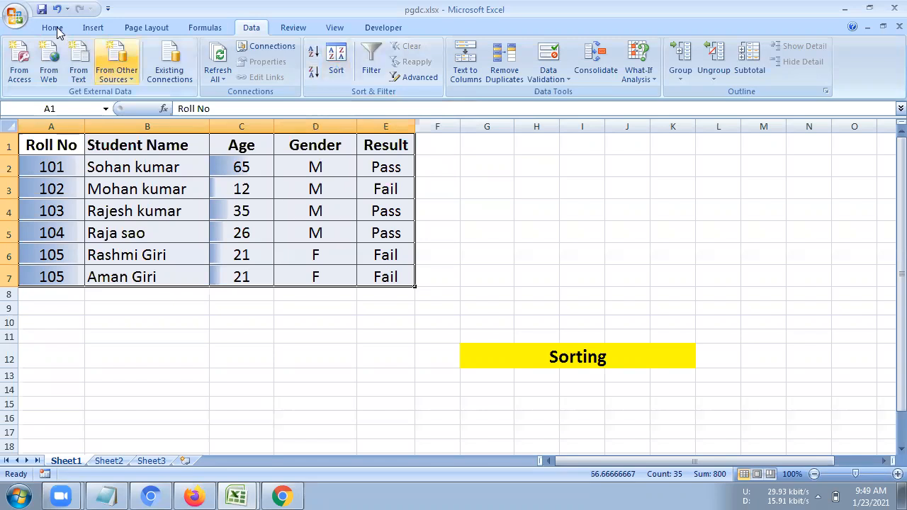
scroll(816, 74, "up", 3)
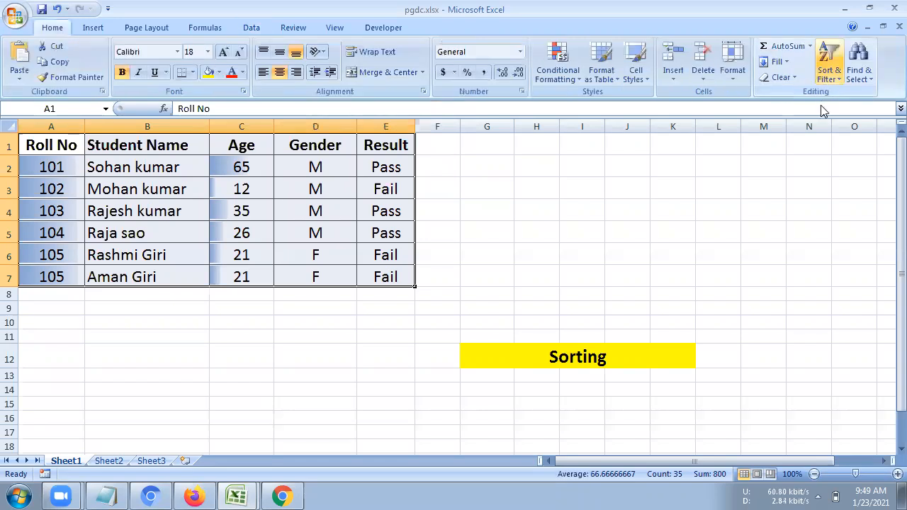
left_click(830, 71)
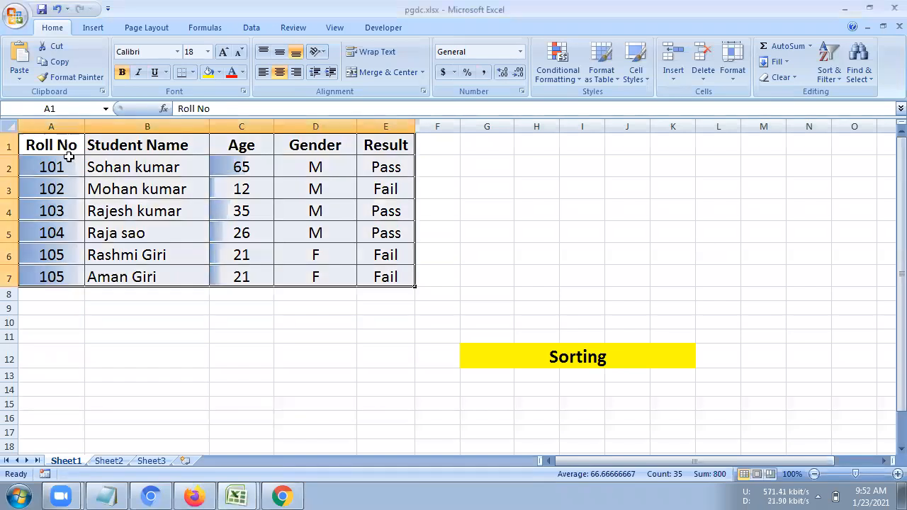
left_click(110, 204)
left_click_drag(50, 146, 44, 275)
left_click_drag(126, 145, 240, 141)
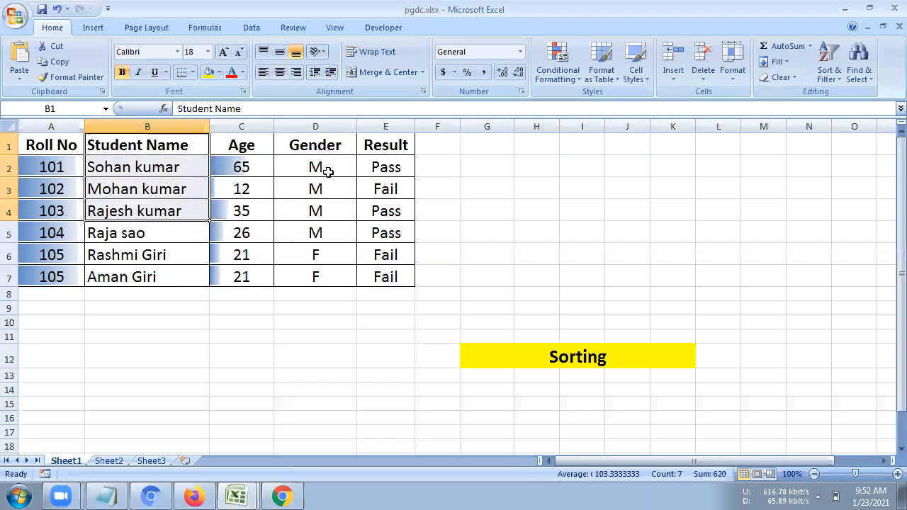
left_click(242, 307)
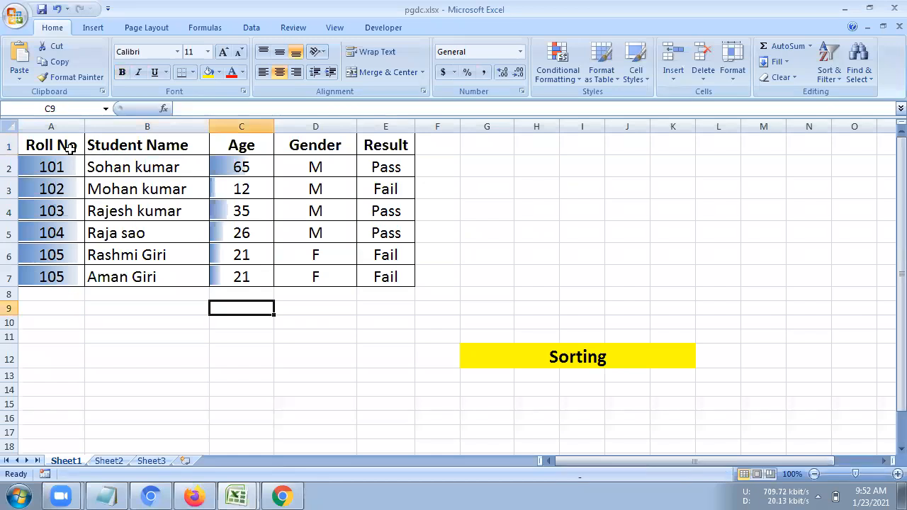
left_click_drag(115, 170, 116, 276)
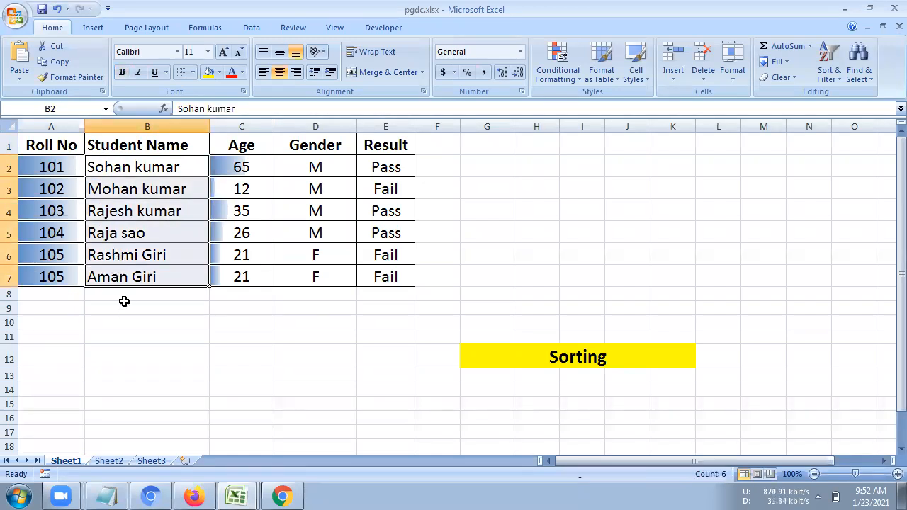
Apply a custom sort to the student table A1:E7 by Student Name, on values, in A to Z order.
left_click_drag(60, 144, 379, 276)
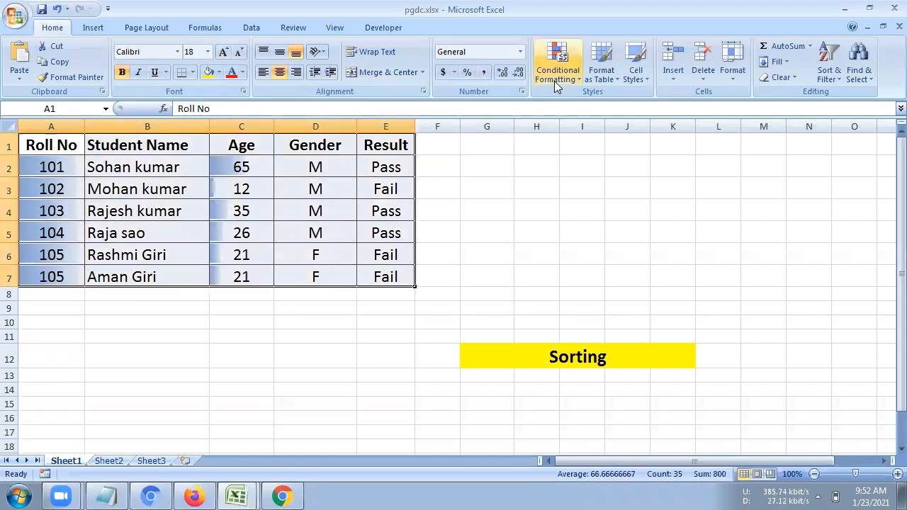
left_click(253, 28)
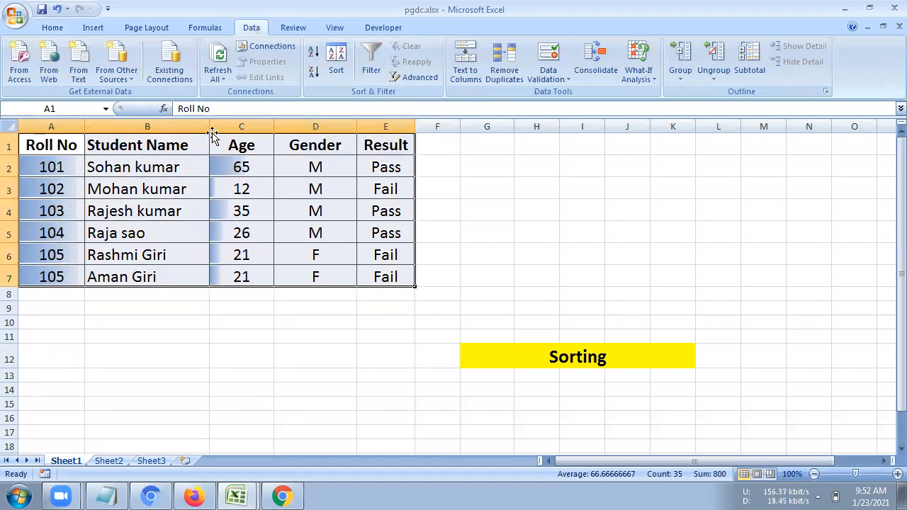
left_click(336, 70)
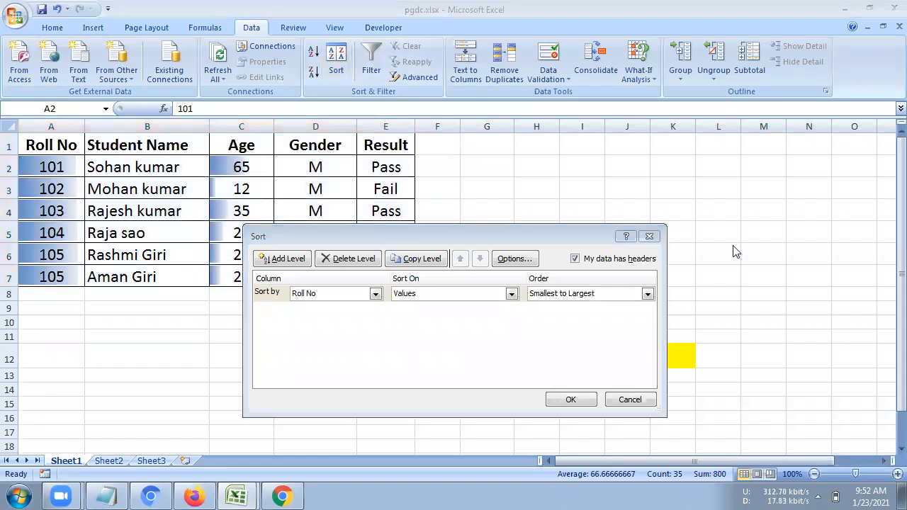
left_click_drag(512, 232, 525, 229)
left_click_drag(709, 158, 693, 163)
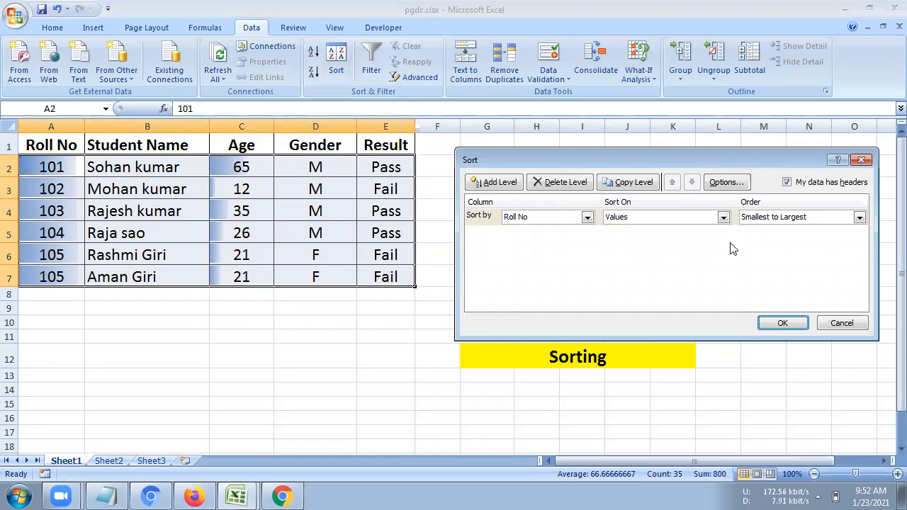
left_click(477, 217)
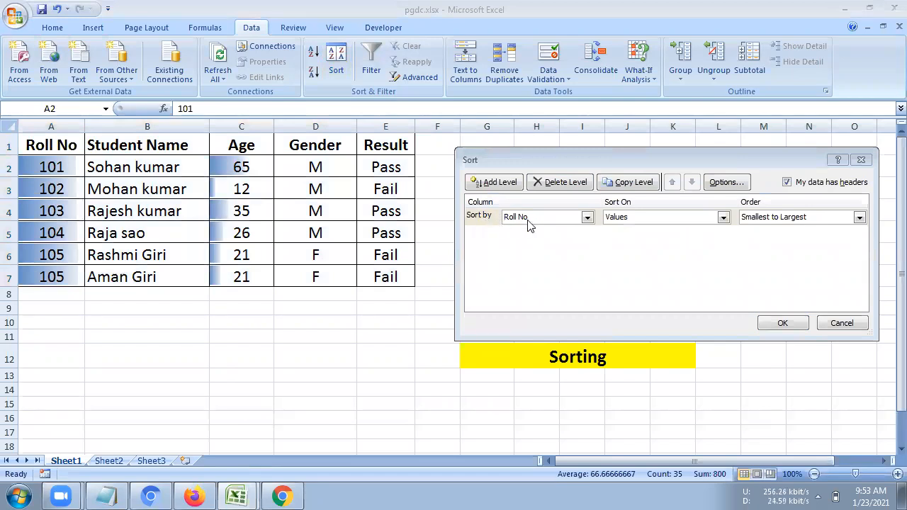
left_click(587, 217)
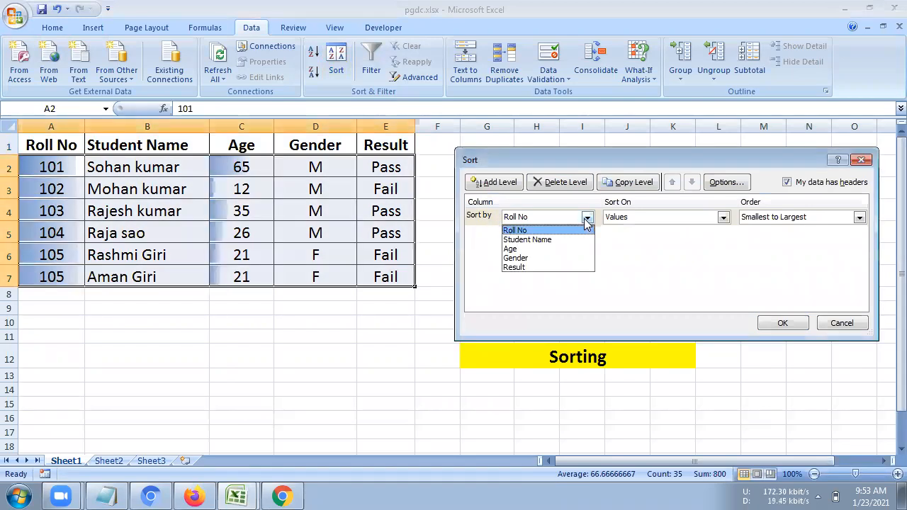
left_click(538, 242)
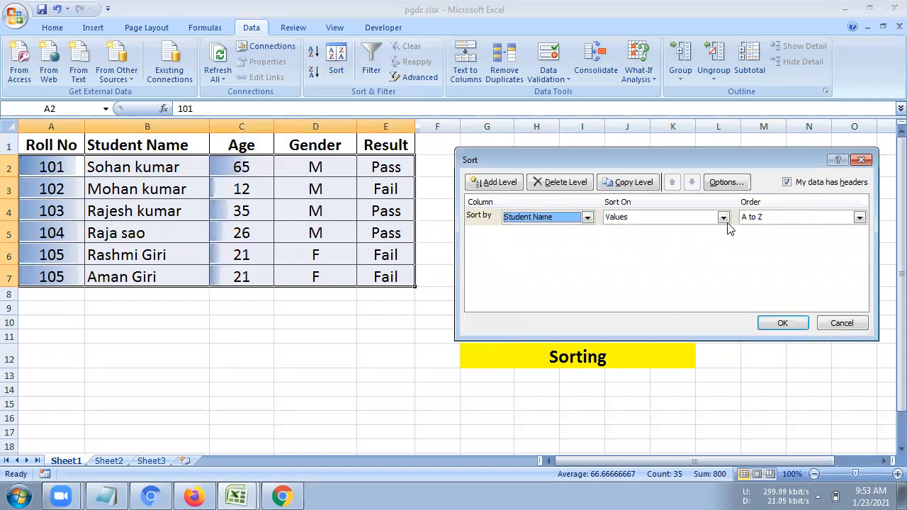
left_click(766, 223)
left_click(762, 229)
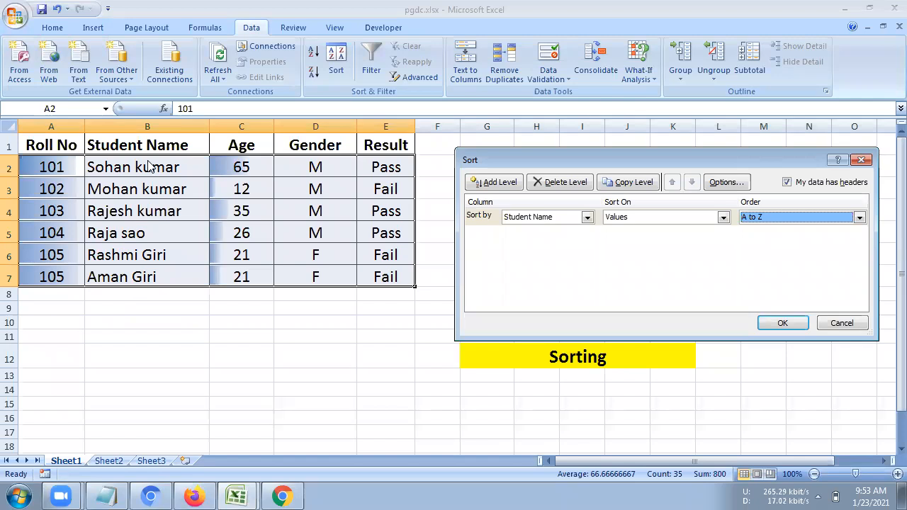
left_click(777, 321)
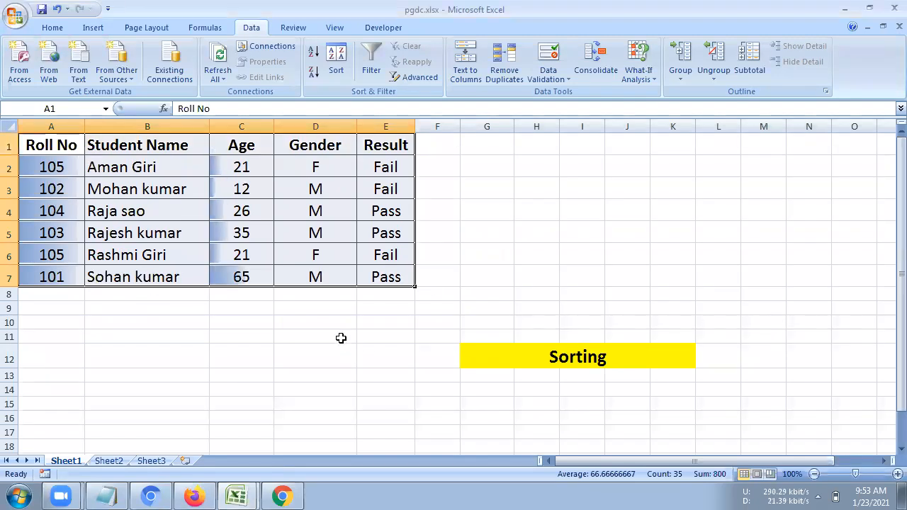
Examine the order of the student rows and the Roll No values that belong to them.
left_click(341, 338)
left_click_drag(126, 169, 369, 169)
left_click(113, 277)
left_click_drag(113, 277, 374, 277)
left_click(61, 167)
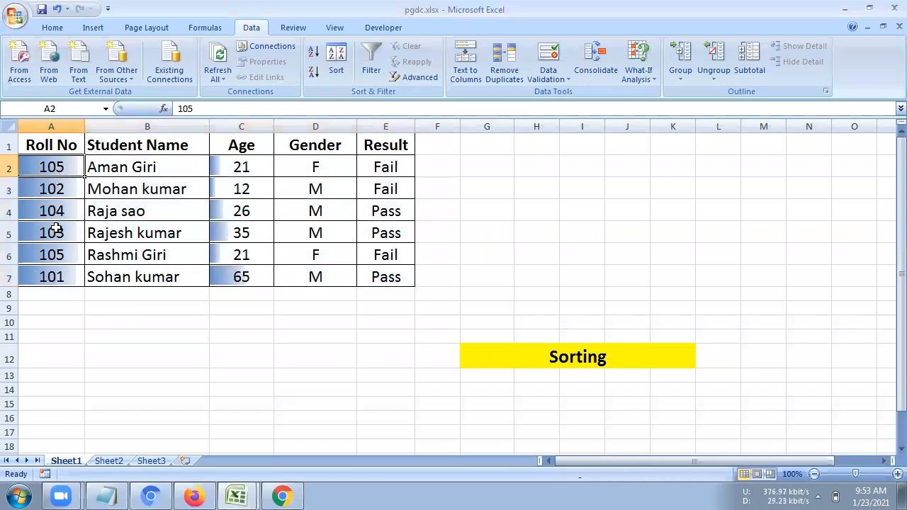
left_click_drag(52, 275, 62, 172)
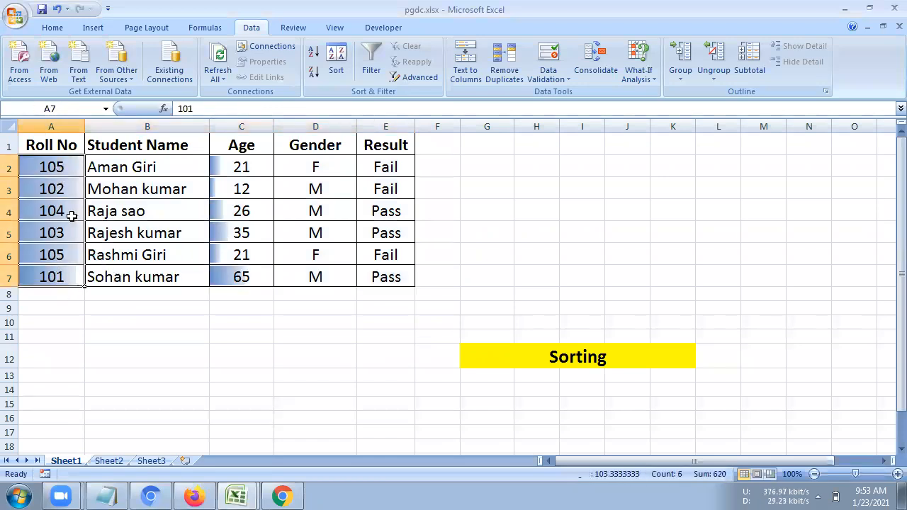
left_click(60, 255)
left_click(63, 165)
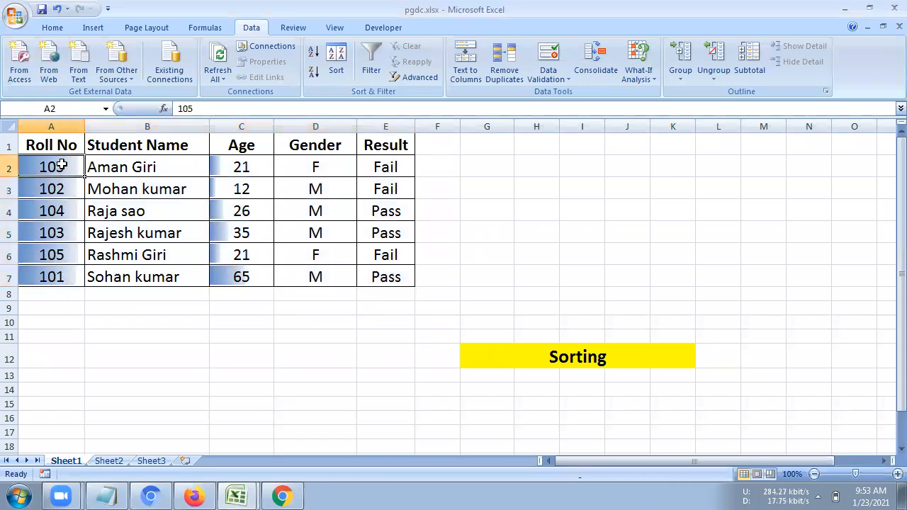
Apply a custom sort to the student table A1:E7 by Age, on values, from largest to smallest.
left_click_drag(71, 146, 378, 279)
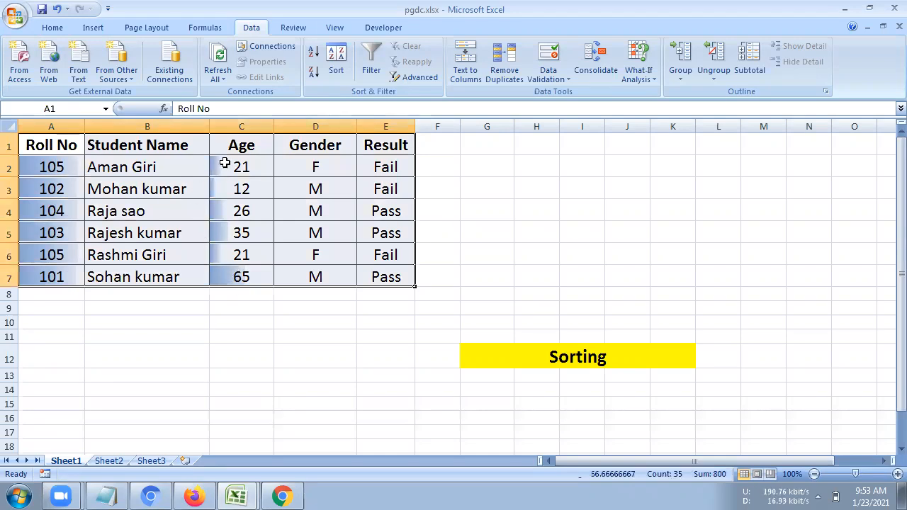
left_click(342, 71)
left_click(549, 218)
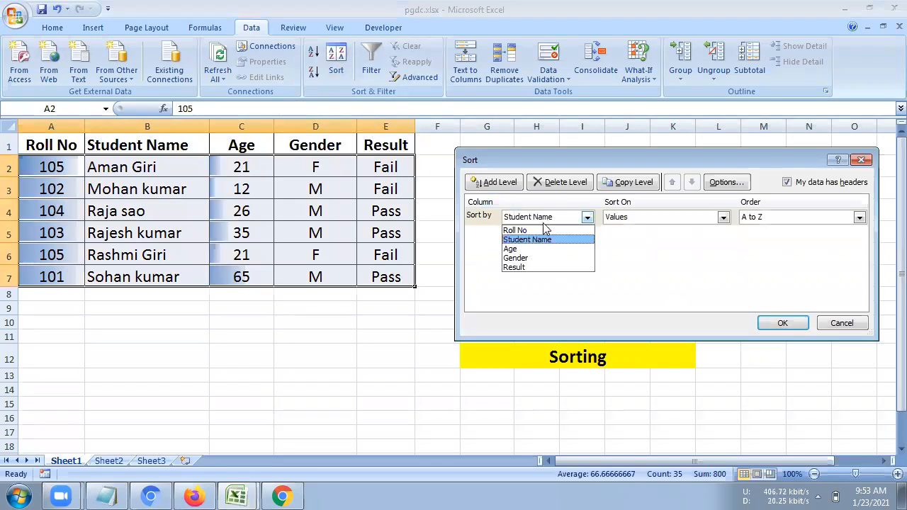
left_click(522, 250)
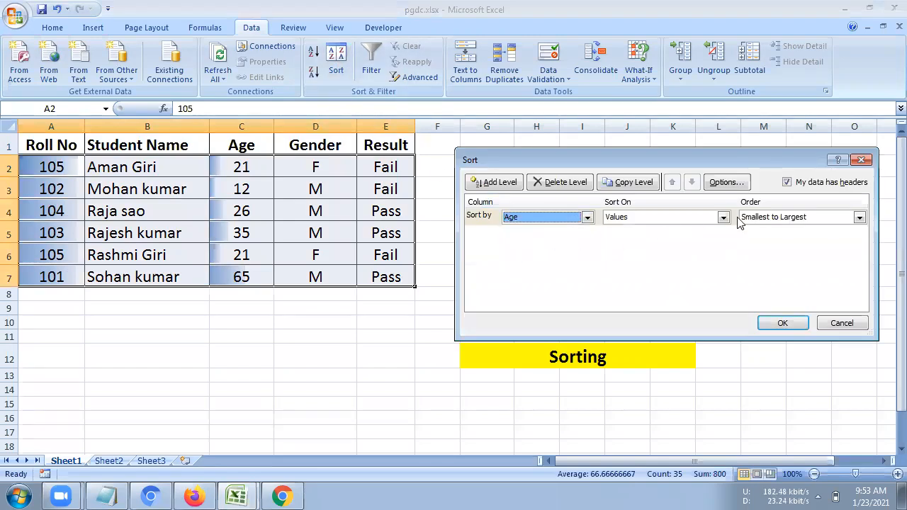
left_click(762, 219)
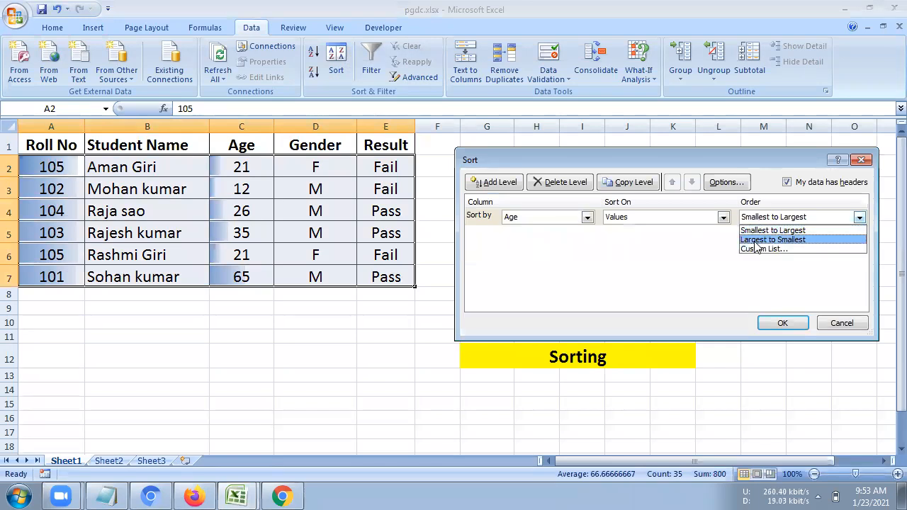
left_click(757, 241)
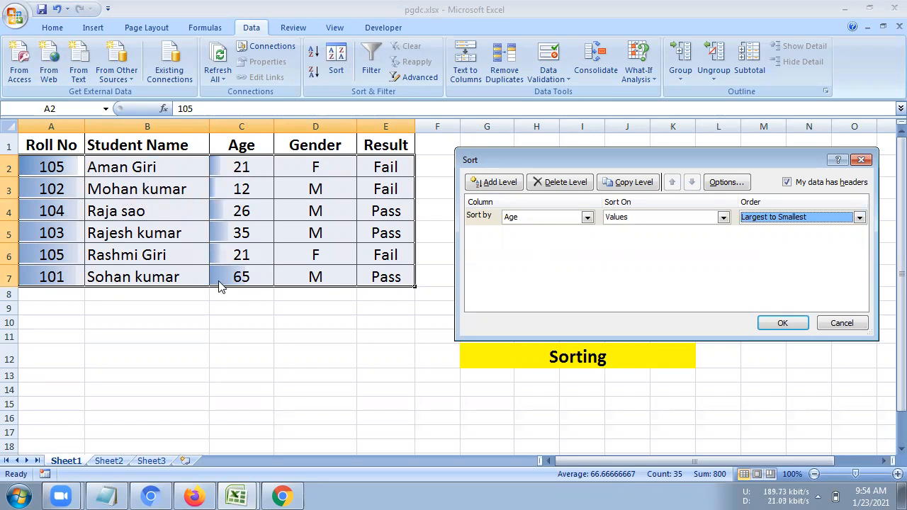
left_click(782, 323)
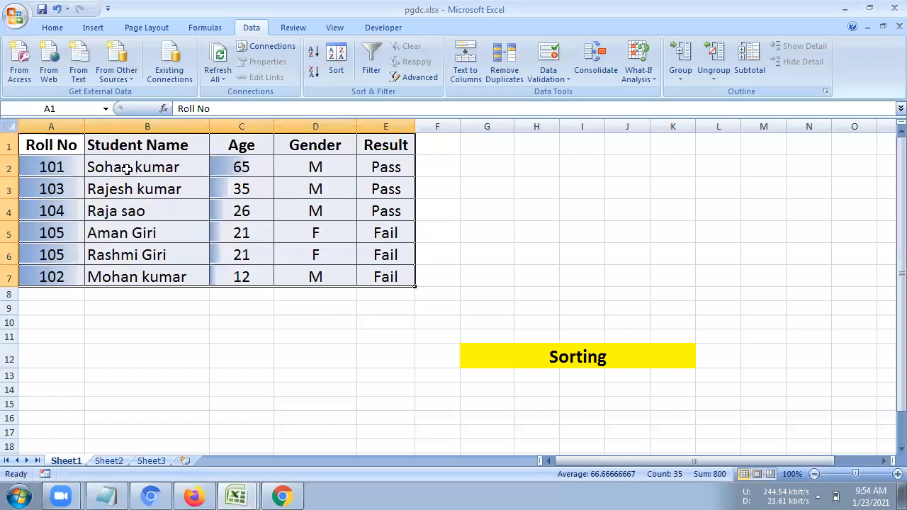
left_click(196, 167)
left_click_drag(197, 167, 388, 167)
left_click_drag(132, 273, 385, 274)
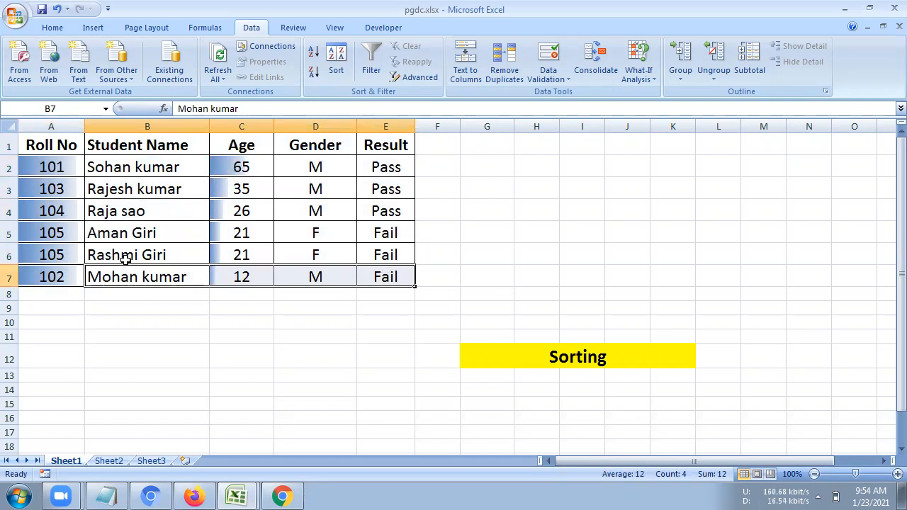
Copy the student name in B5 into the cell below it, B6, to create two rows with the same name.
left_click(124, 236)
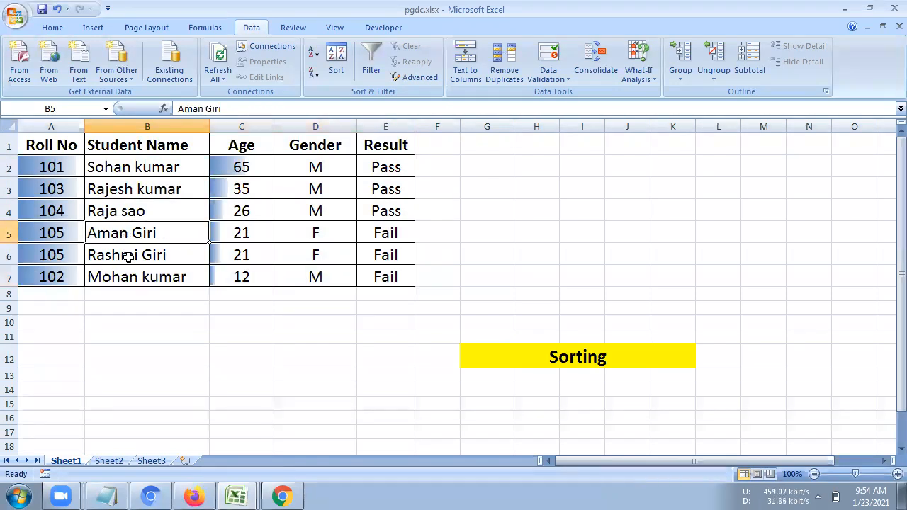
key("ctrl+c")
left_click(128, 257)
key("ctrl+v")
left_click(132, 292)
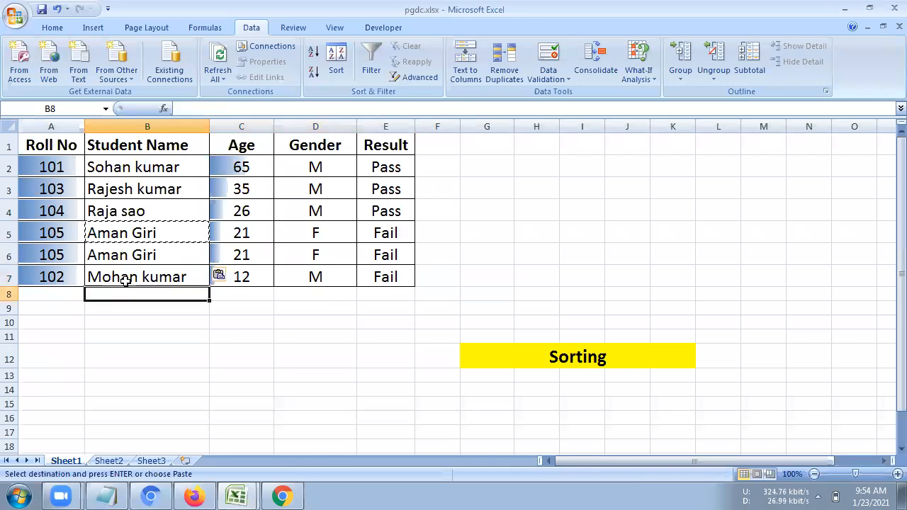
left_click_drag(70, 146, 390, 277)
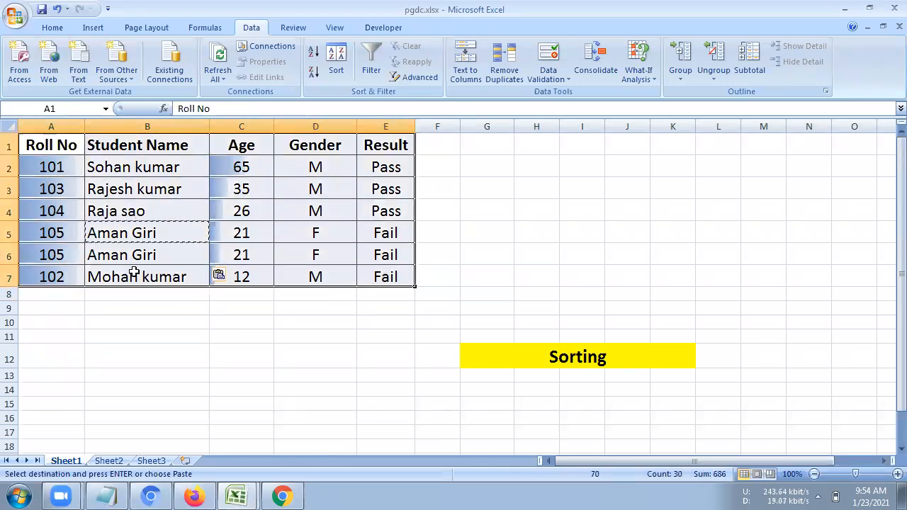
Set the Age in C6 to 26 and compare the two rows that share the same student name.
left_click(242, 256)
type("28")
key("Return")
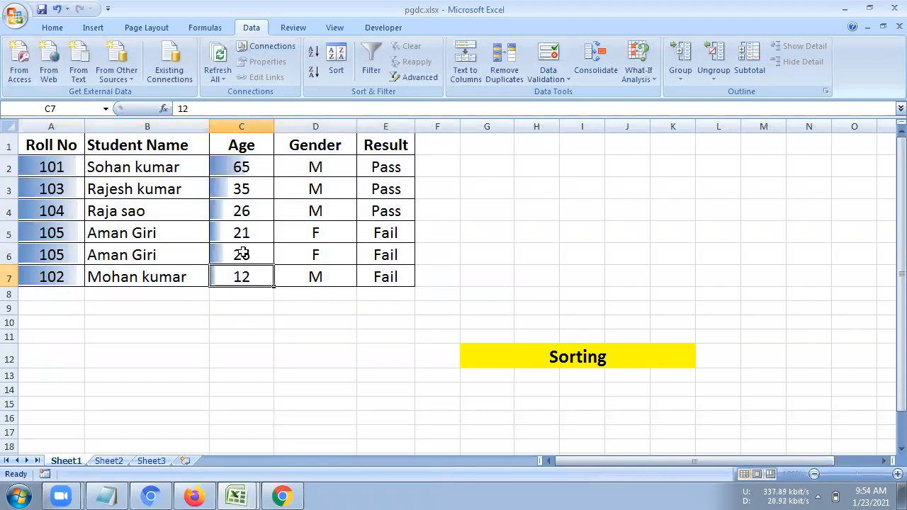
left_click_drag(73, 152, 369, 277)
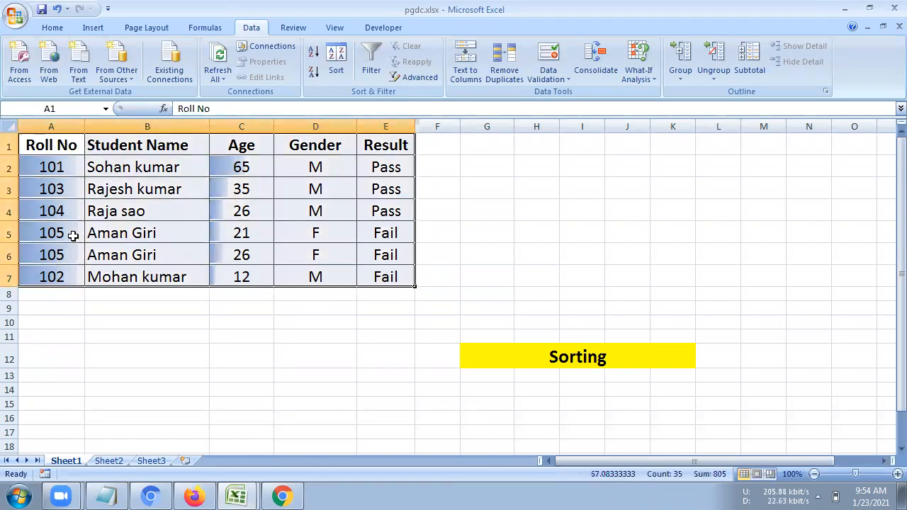
left_click_drag(71, 234, 326, 239)
left_click_drag(78, 256, 338, 254)
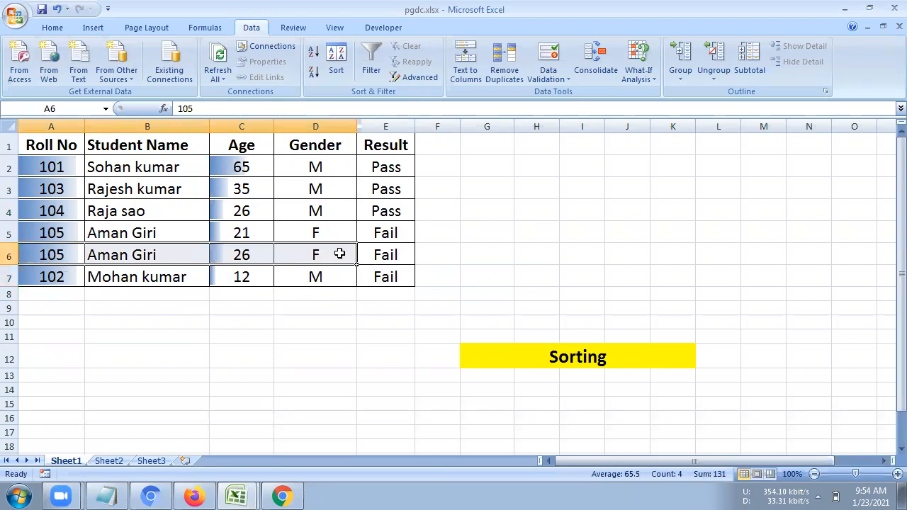
Start a custom sort of the student table A1:E7 with Student Name as the first level, on values, A to Z.
left_click_drag(34, 142, 380, 275)
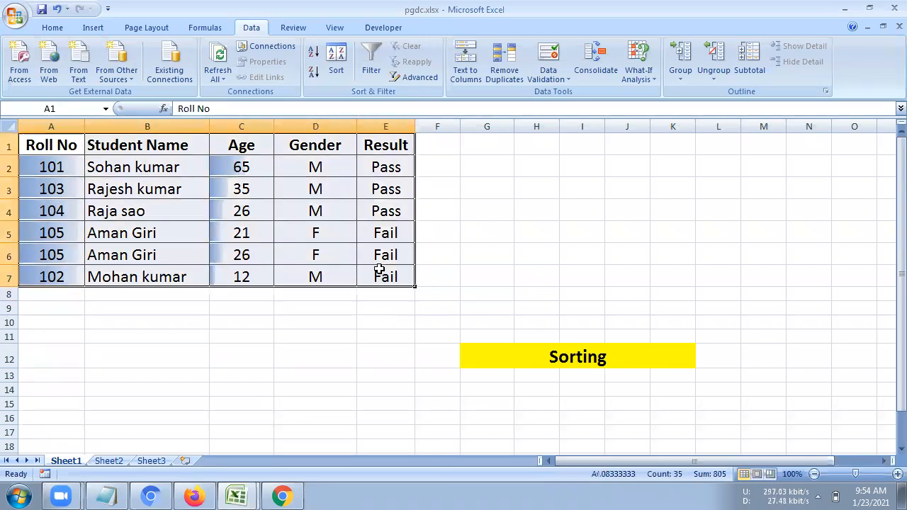
left_click_drag(71, 146, 406, 278)
left_click(336, 66)
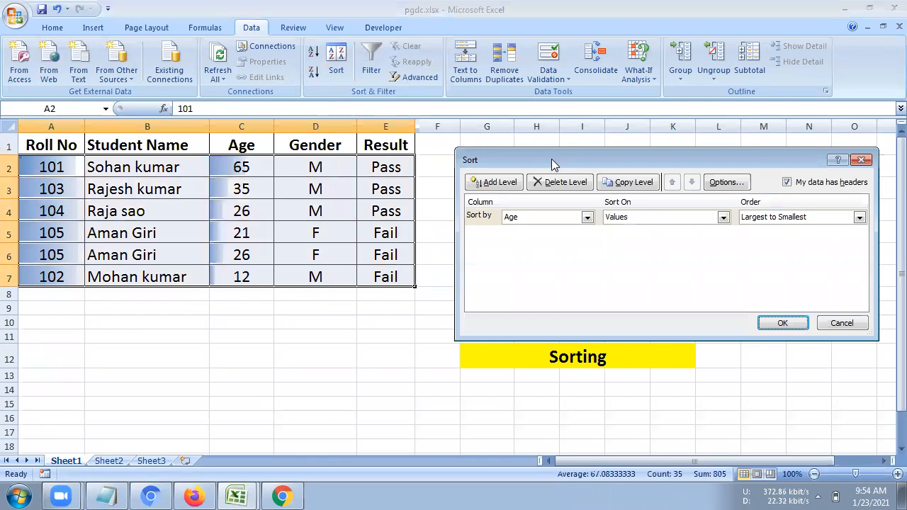
left_click_drag(556, 162, 568, 132)
left_click(543, 189)
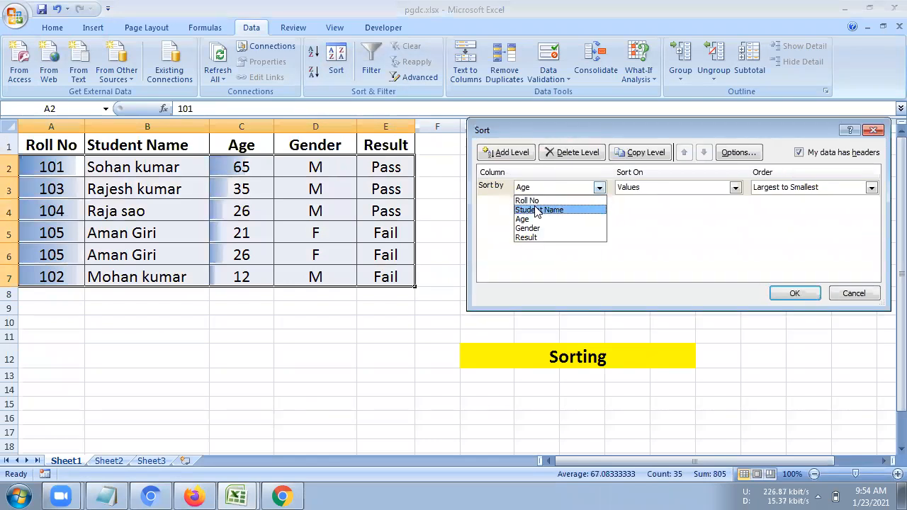
left_click(536, 210)
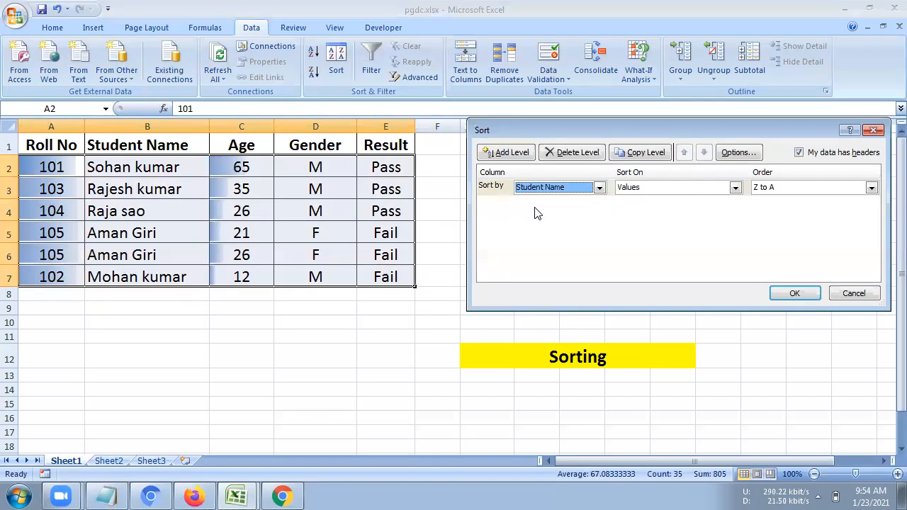
left_click(766, 187)
left_click(770, 199)
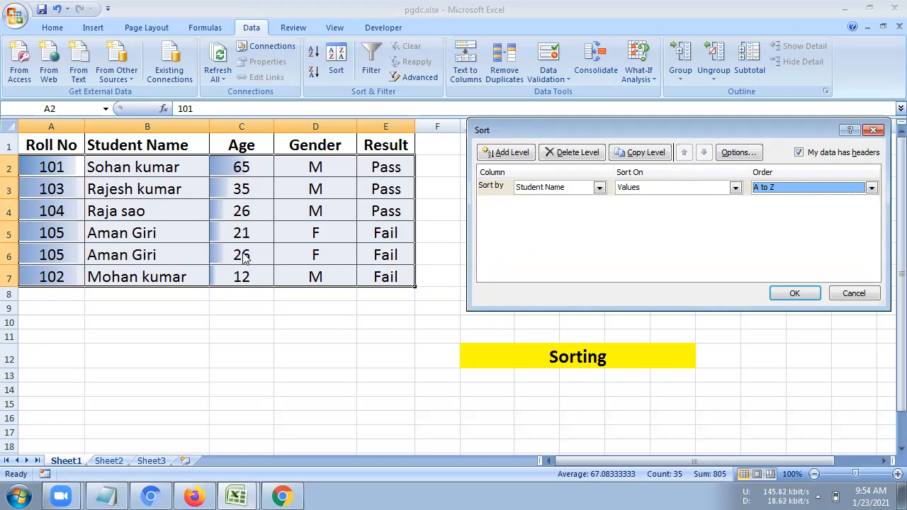
Add a second sort level by Age, on values, from largest to smallest, and apply the two-level sort.
left_click(526, 154)
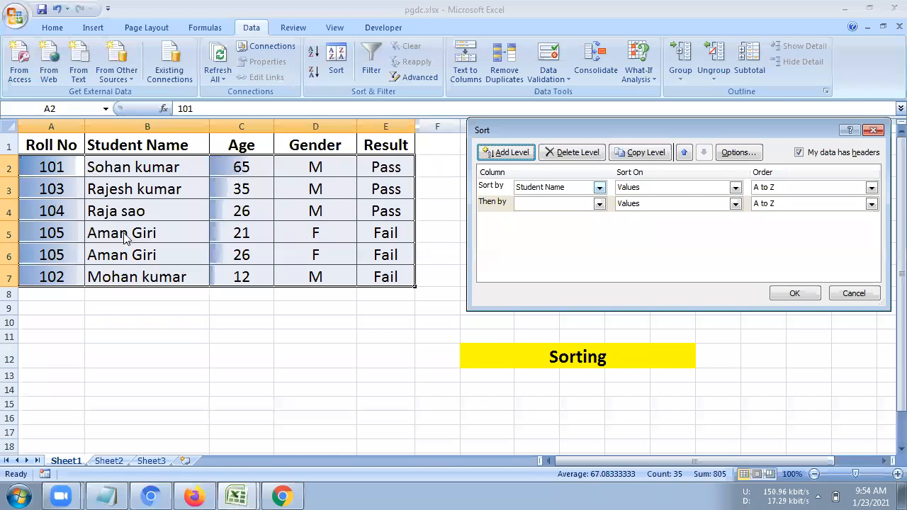
left_click(523, 204)
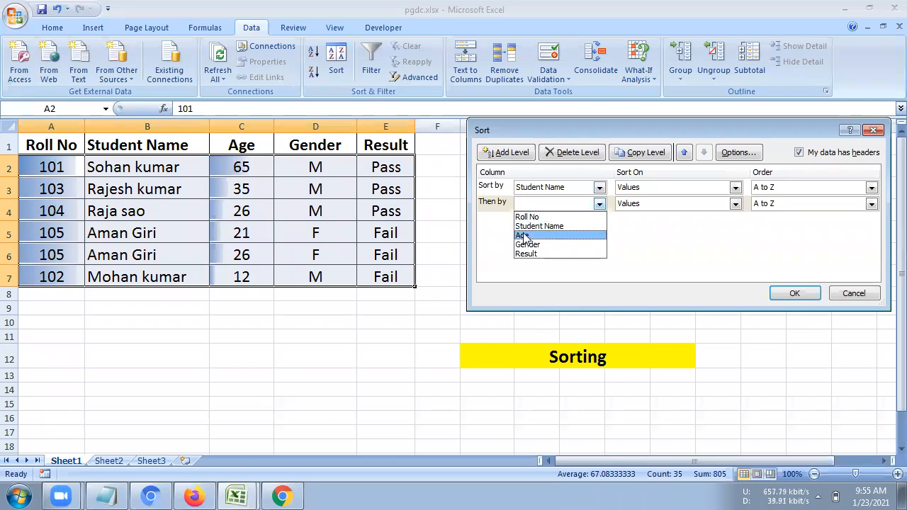
left_click(523, 236)
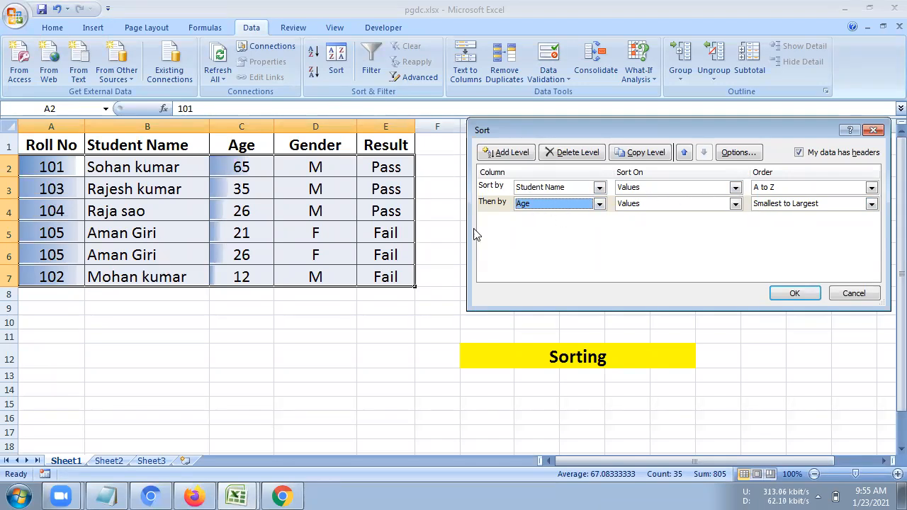
left_click(782, 206)
left_click(770, 227)
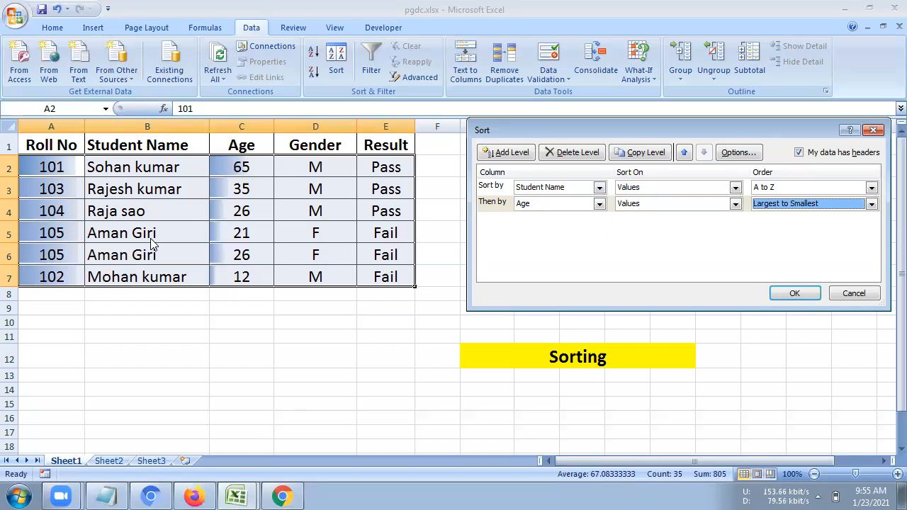
left_click(769, 207)
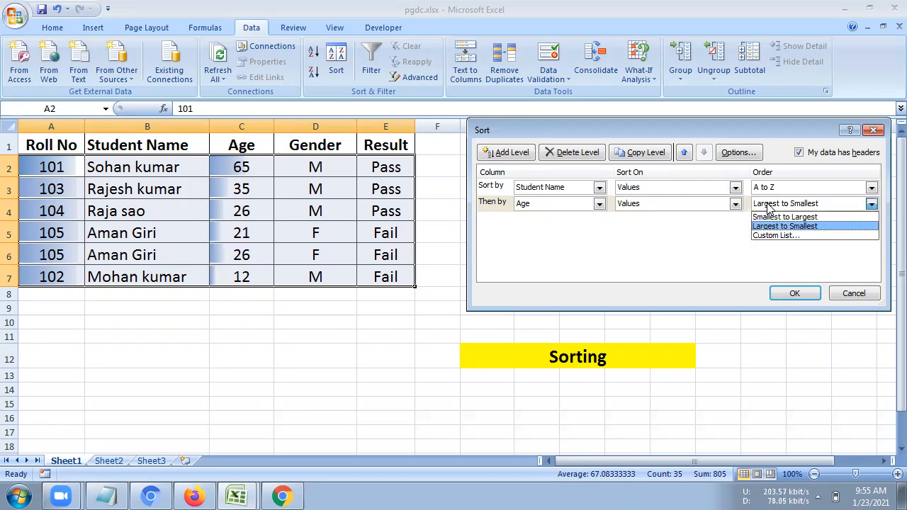
left_click(769, 207)
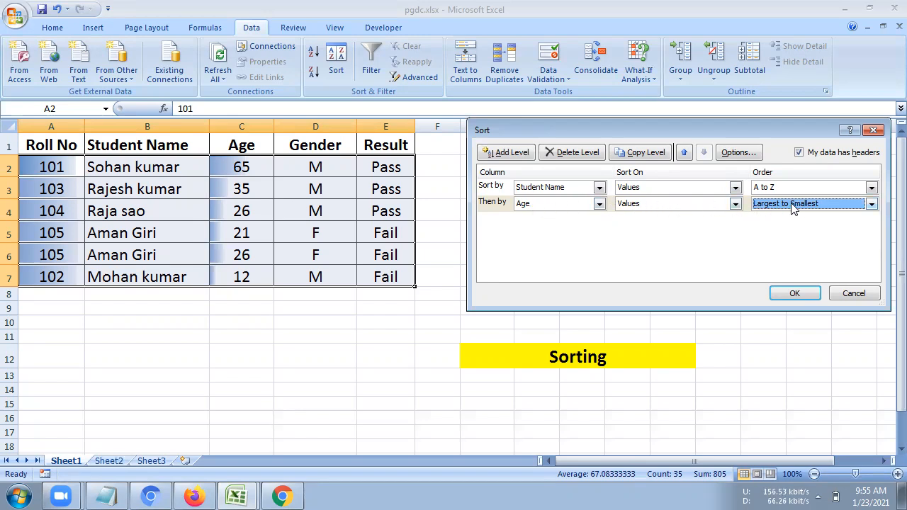
left_click(793, 291)
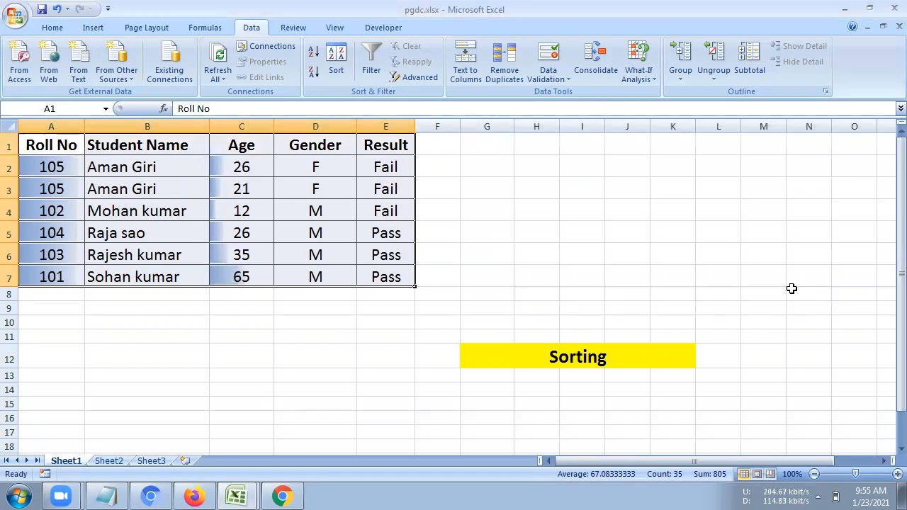
Check the name and age in the first sorted student row, and select the whole table A1:E7.
left_click(201, 347)
left_click_drag(127, 169, 261, 165)
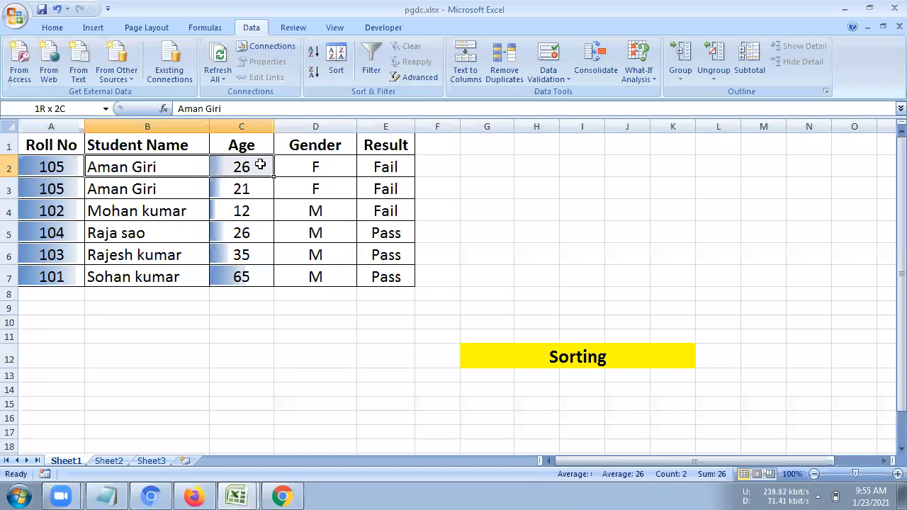
left_click_drag(261, 164, 261, 164)
left_click_drag(69, 146, 374, 277)
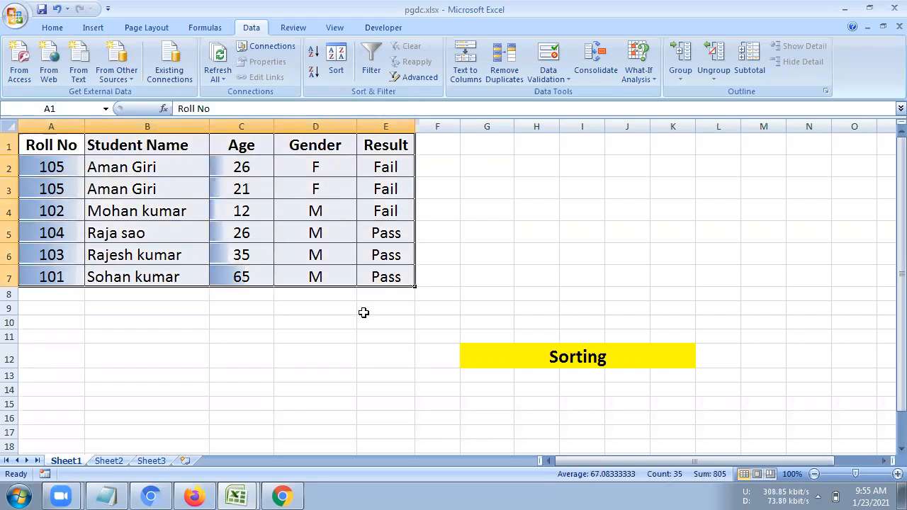